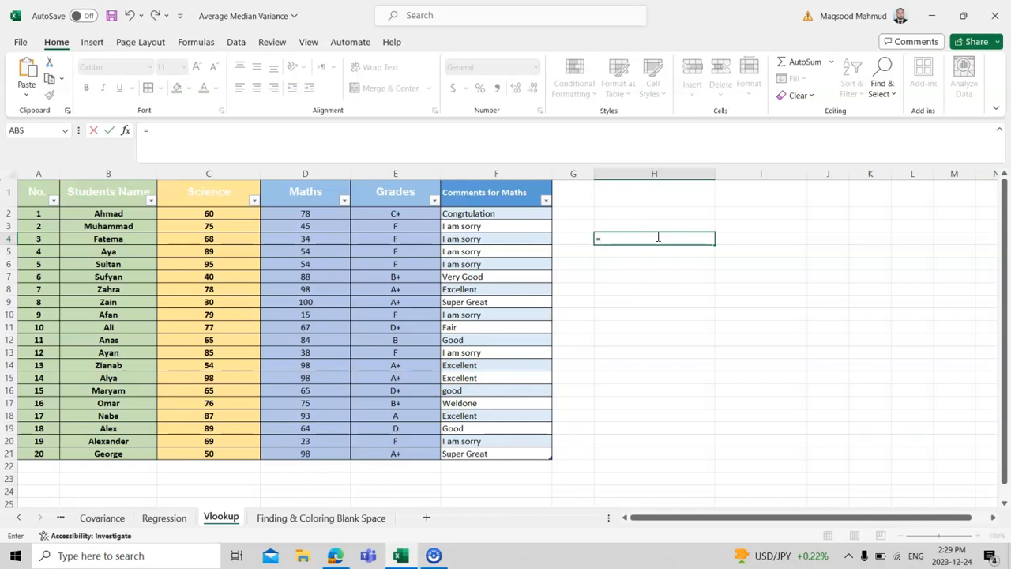
Start a VLOOKUP formula in H4 with cell A20 as the lookup value.
text(vl)
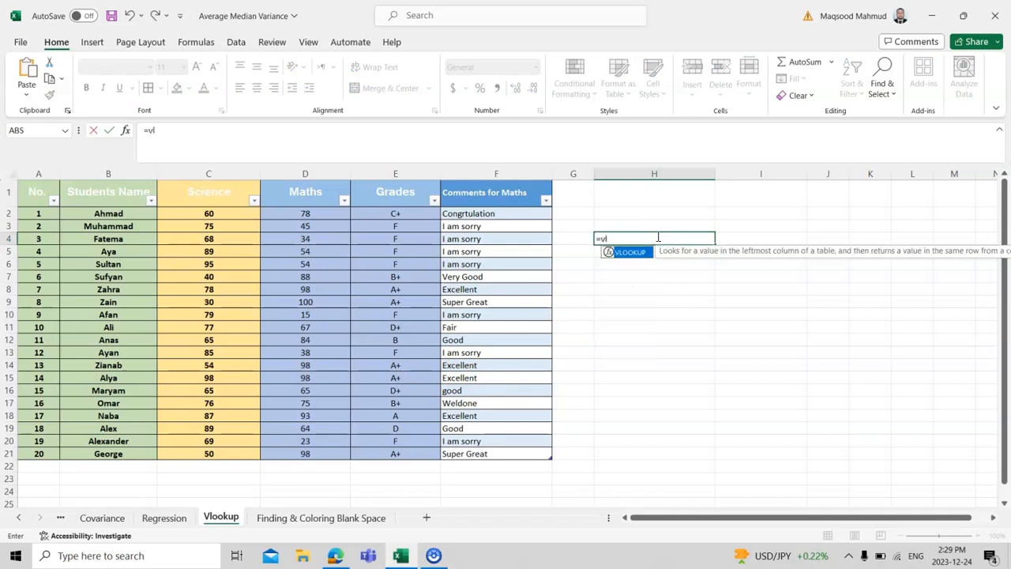
text(oop)
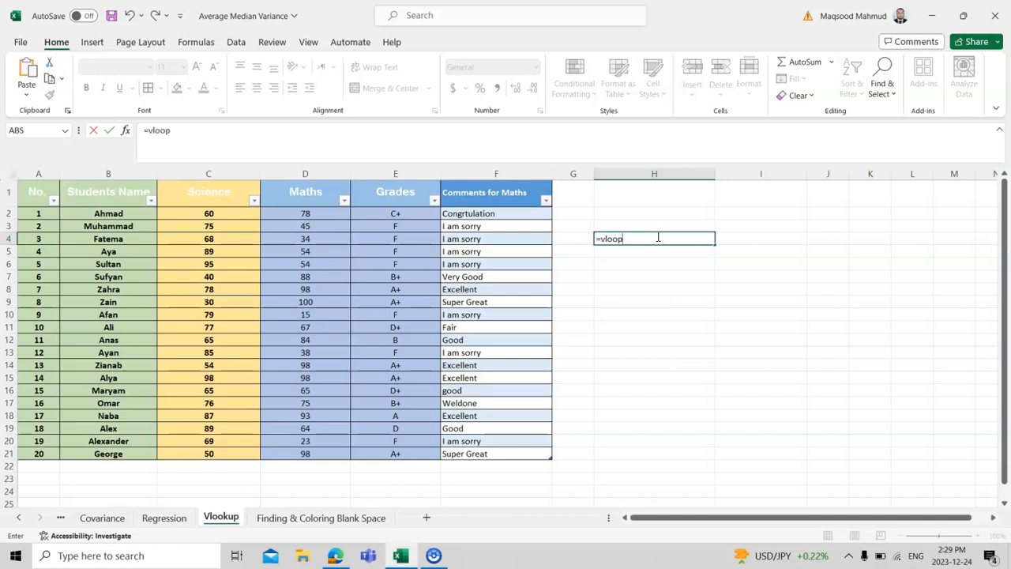
key(BackSpace)
key(BackSpace)
key(BackSpace)
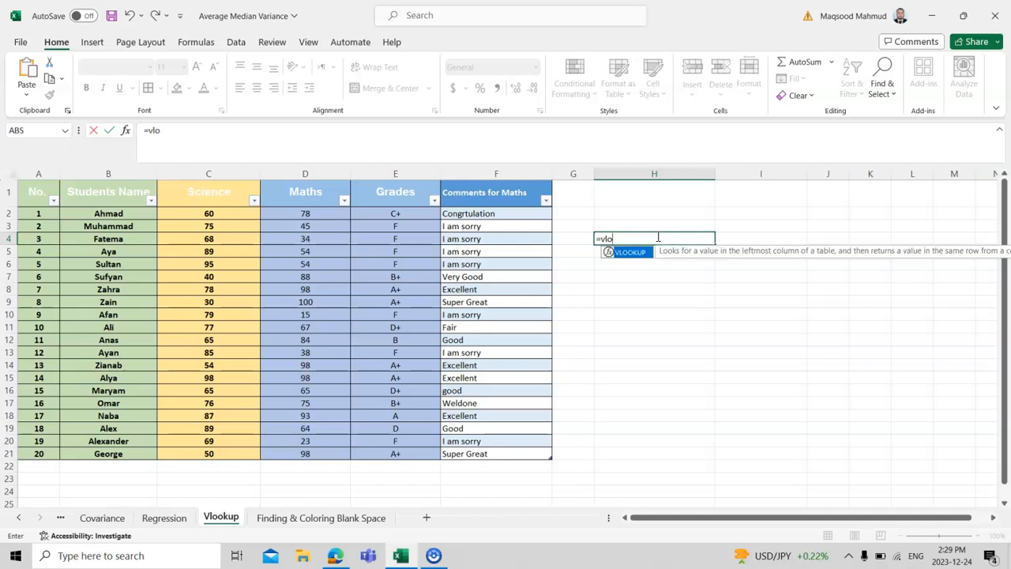
double_click(630, 251)
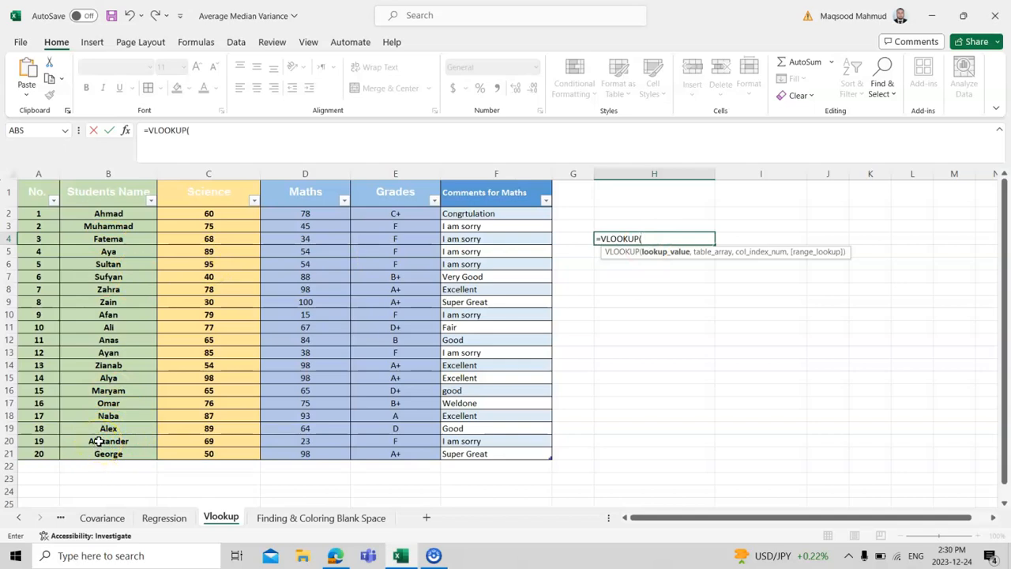
click(44, 441)
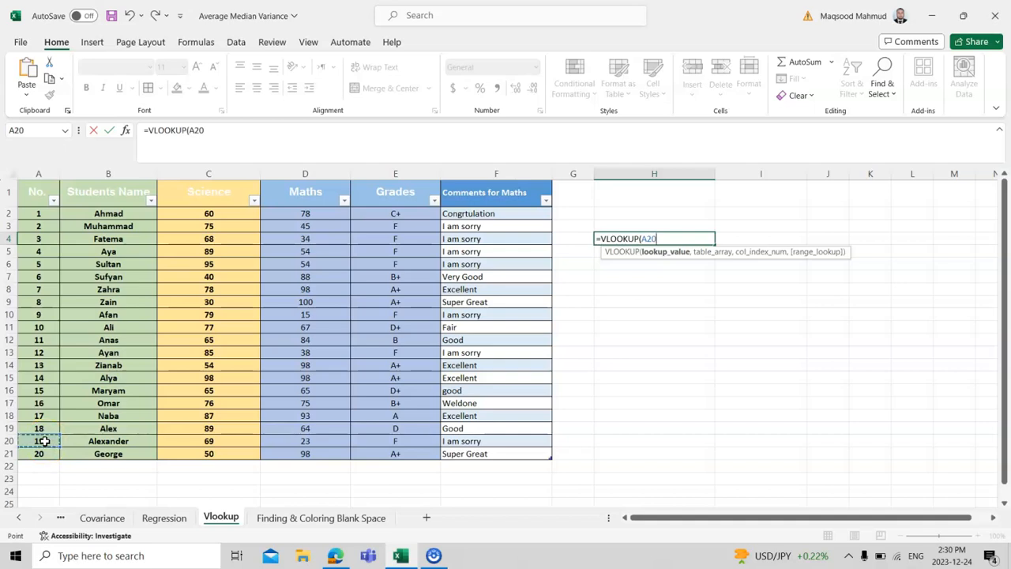
text(.)
text(,)
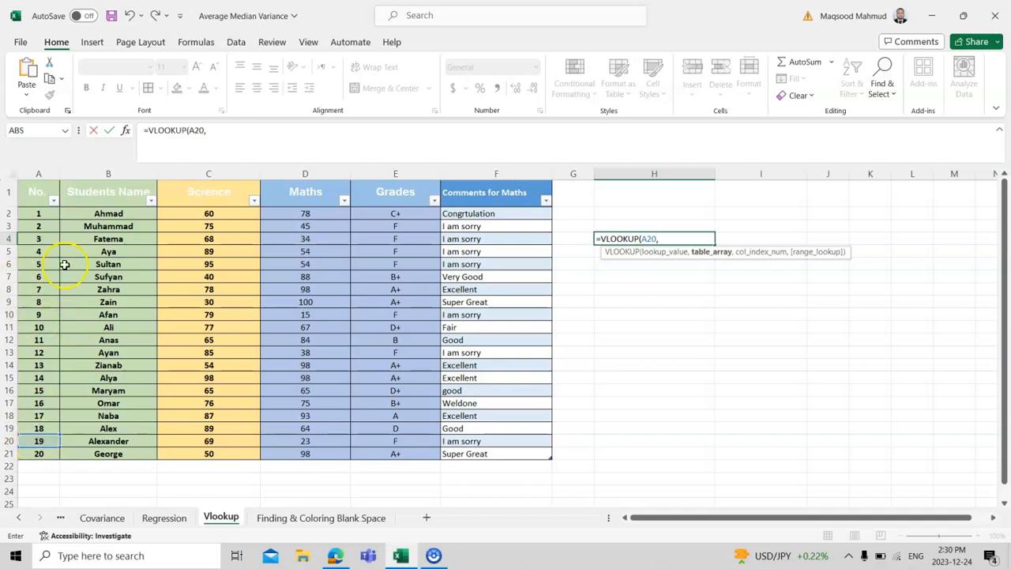
Complete H4's VLOOKUP with the whole table including headers (Table2[#All]) as the array, column index 2 and FALSE for exact match.
drag(35, 198, 485, 454)
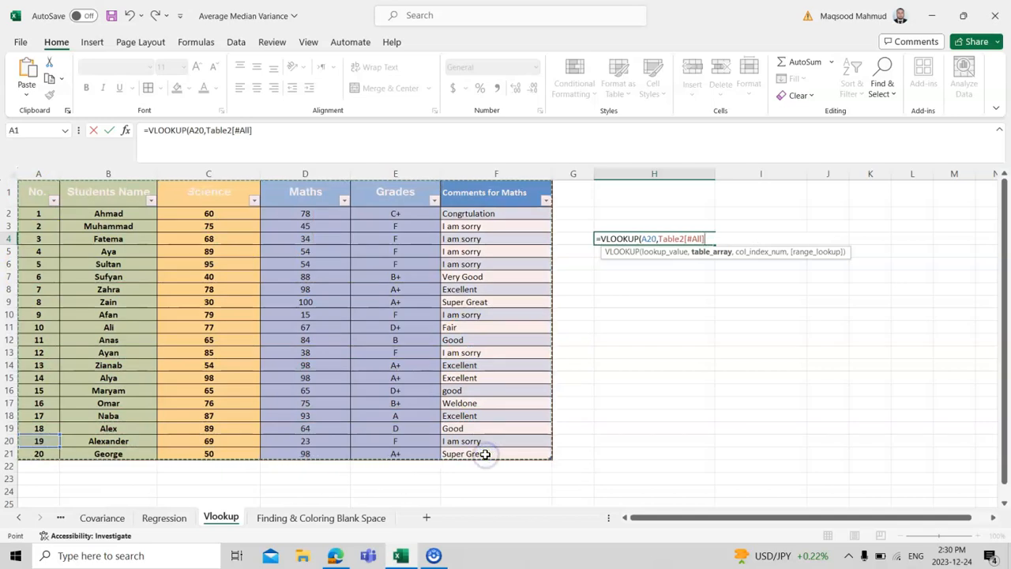
text(,)
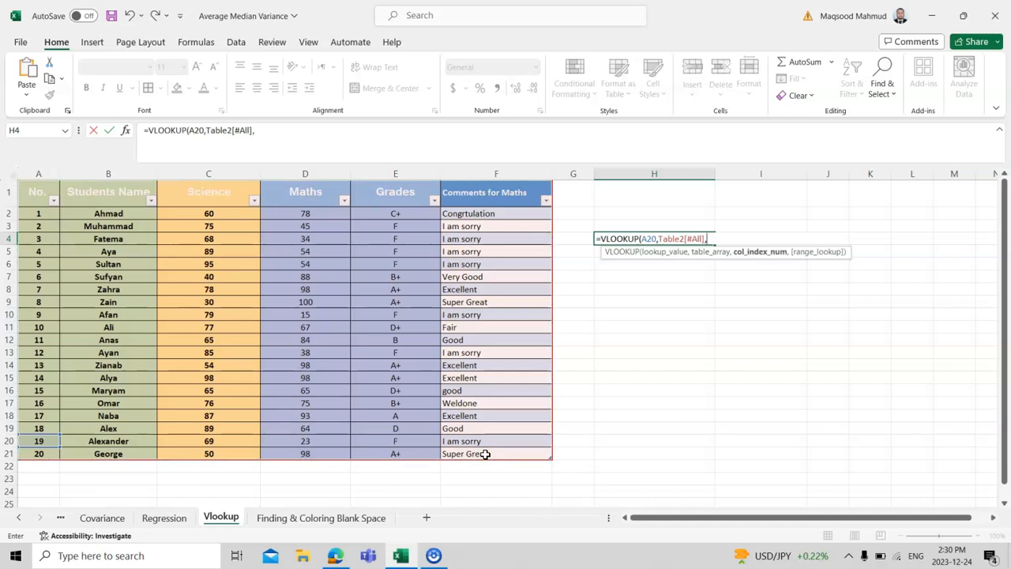
text(2,)
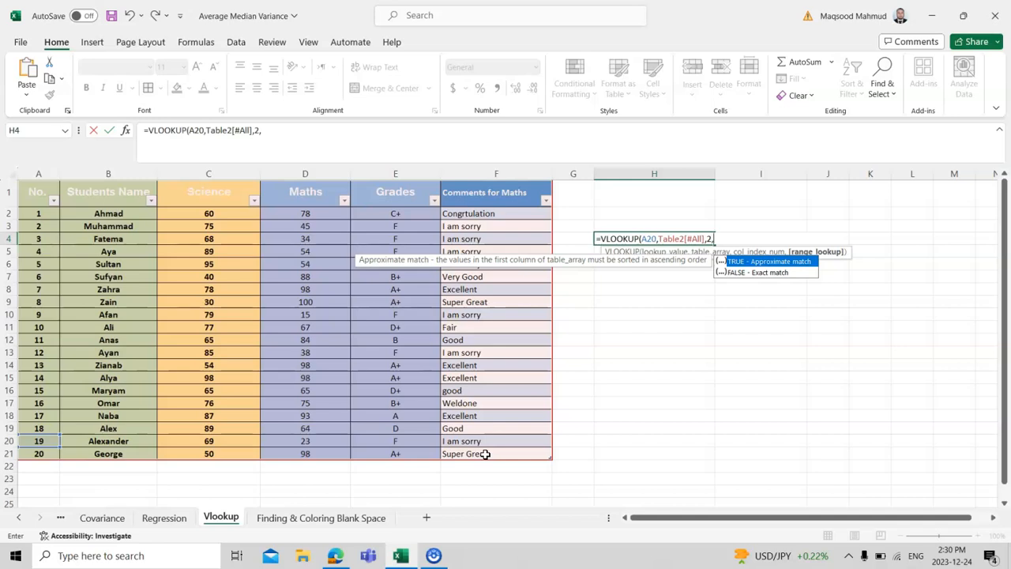
text(False))
key(Return)
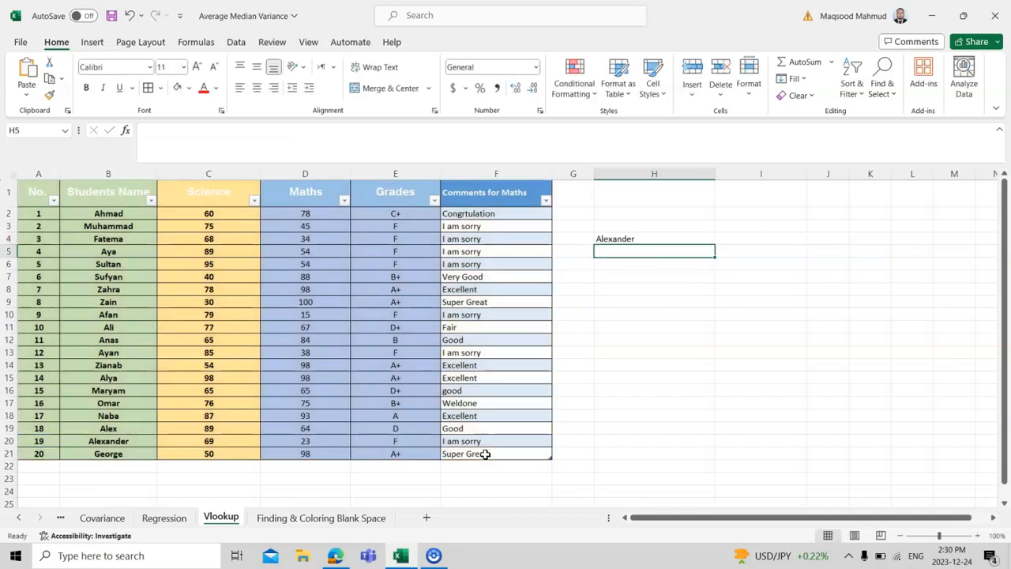
Remove the FALSE range lookup argument from H4's VLOOKUP so the formula ends with column index 2, and review it.
double_click(635, 238)
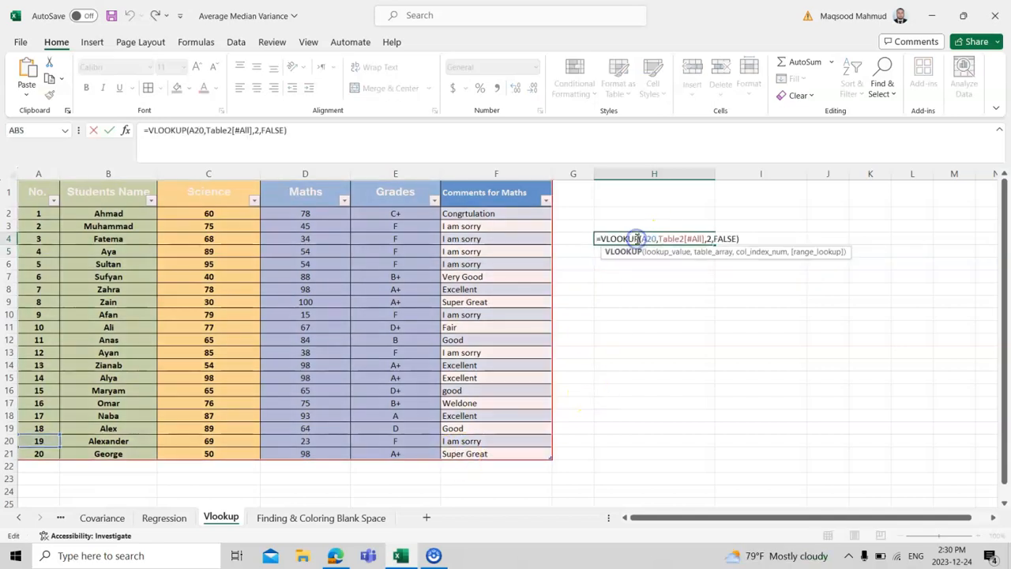
drag(713, 238, 730, 239)
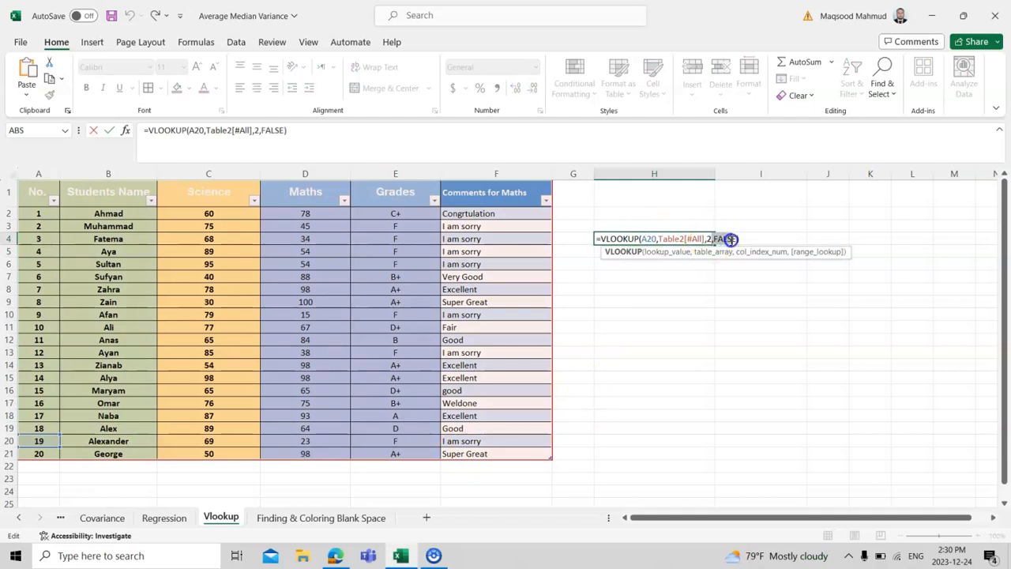
key(BackSpace)
key(BackSpace)
text(2)
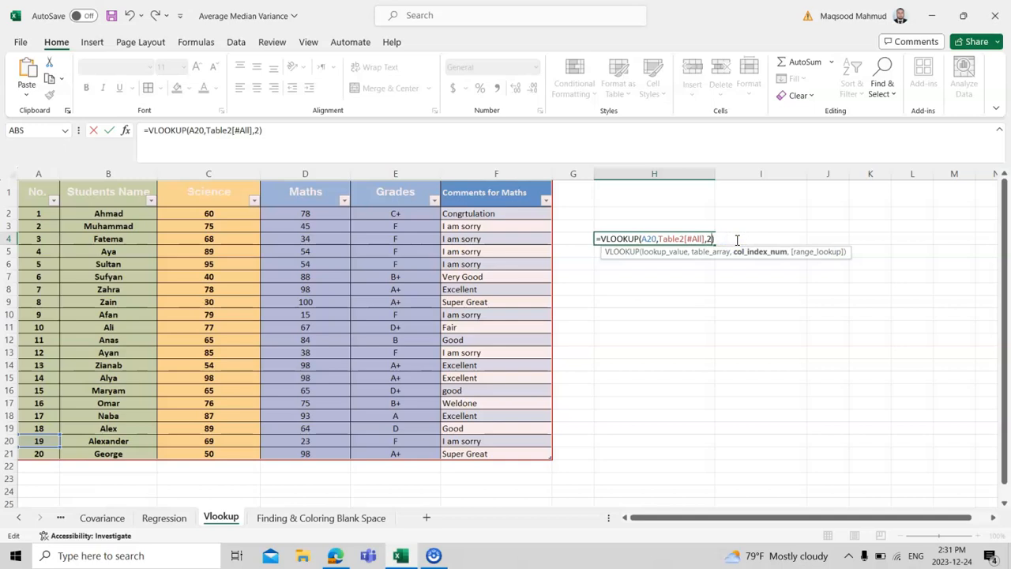
key(Return)
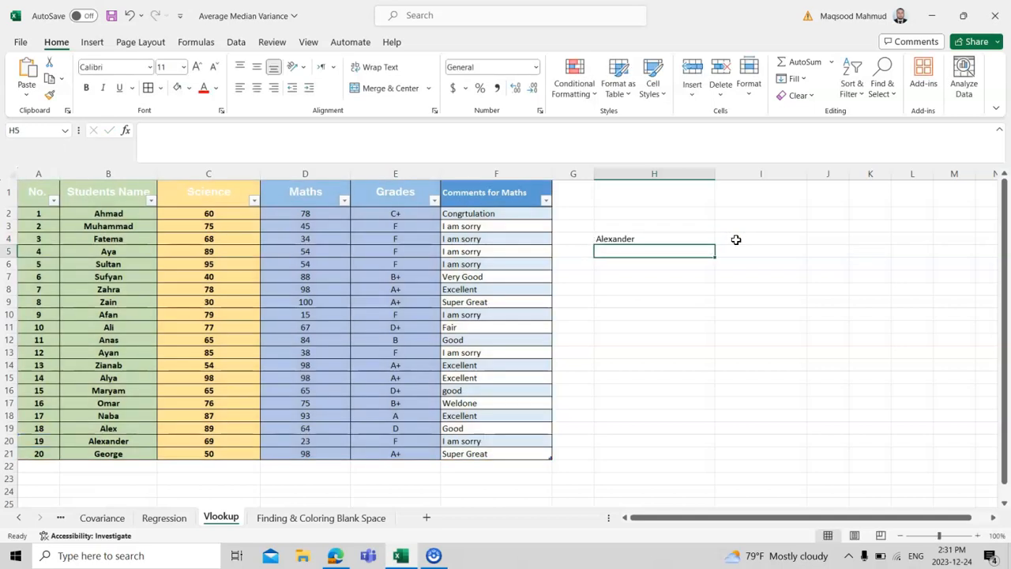
double_click(685, 239)
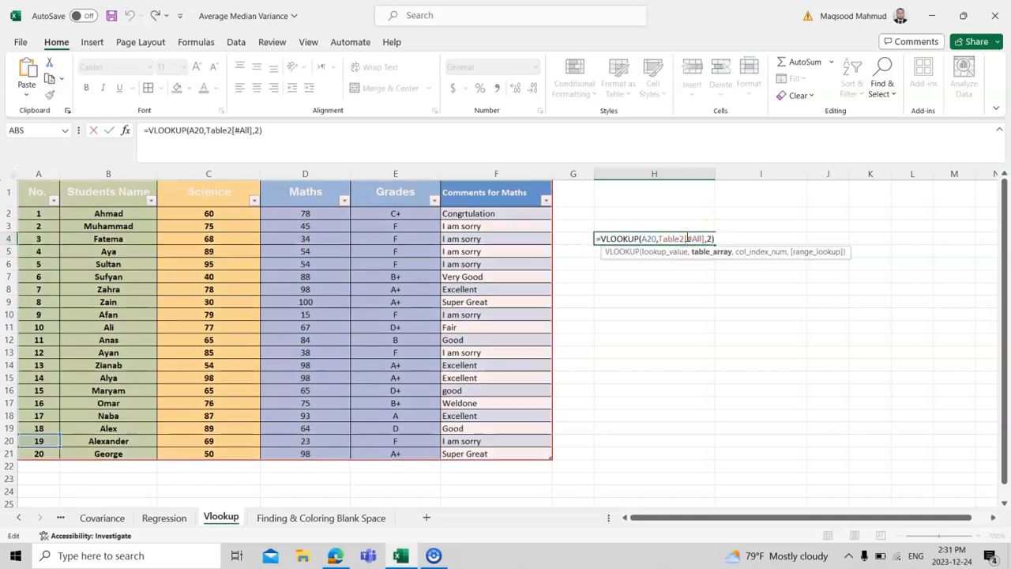
key(Return)
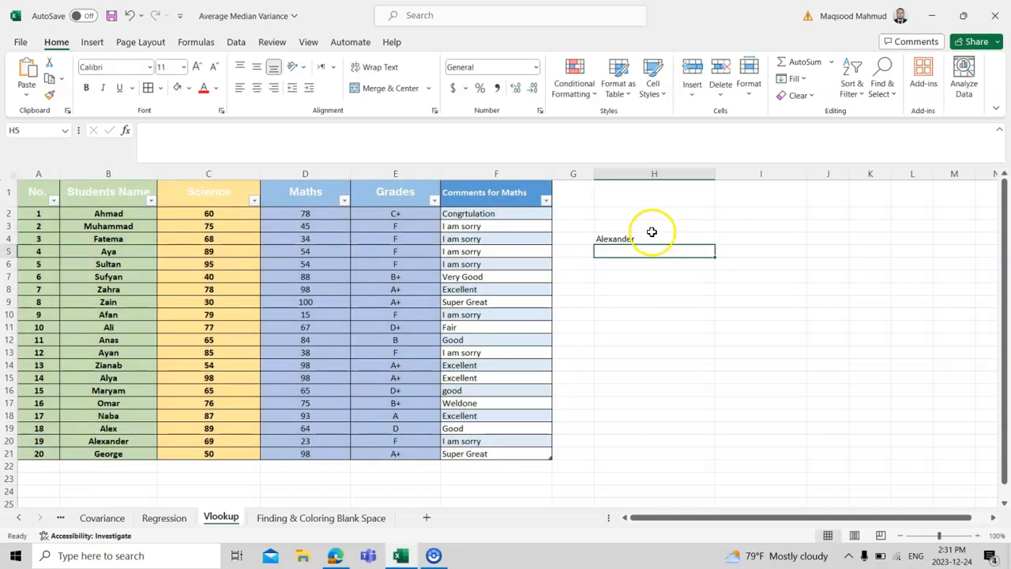
Start a VLOOKUP formula in I4 with cell A11 as the lookup value.
click(727, 237)
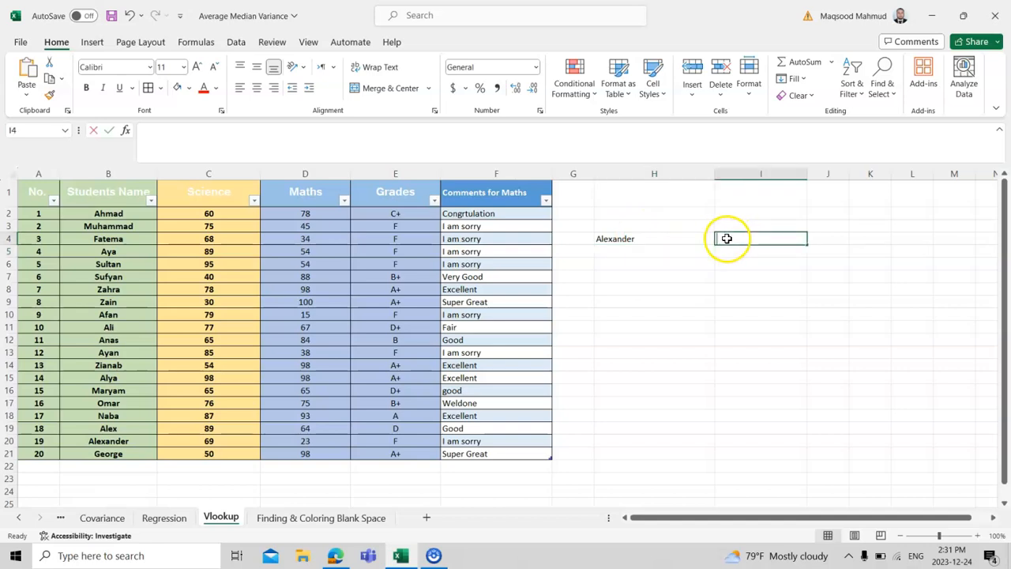
text(=)
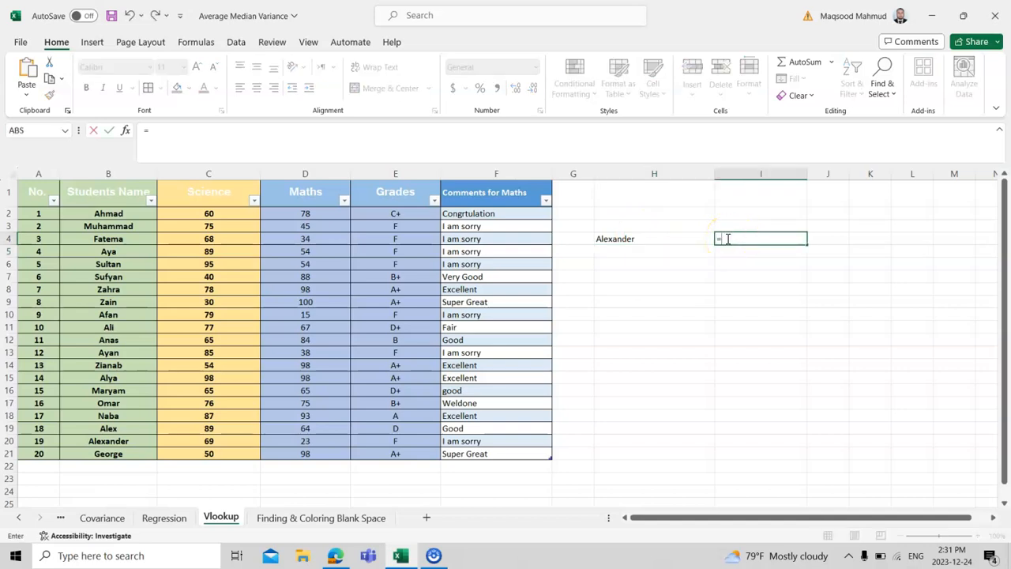
text(vlook)
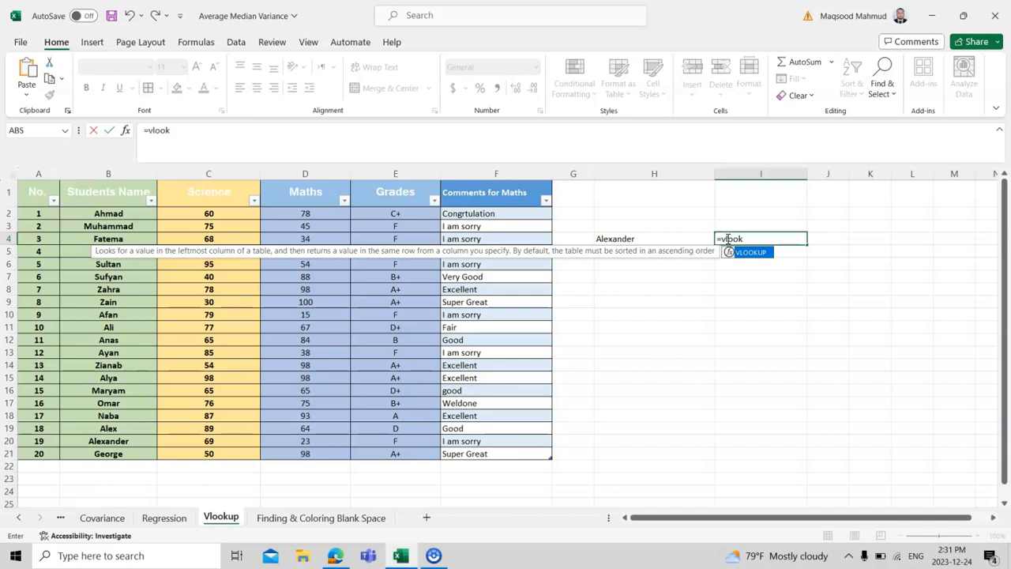
text(up()
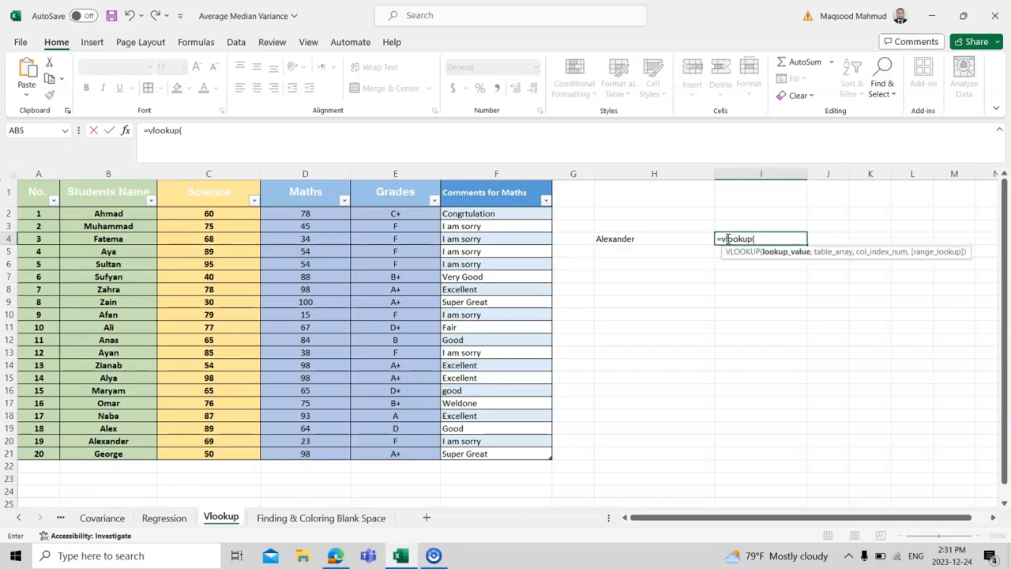
click(41, 326)
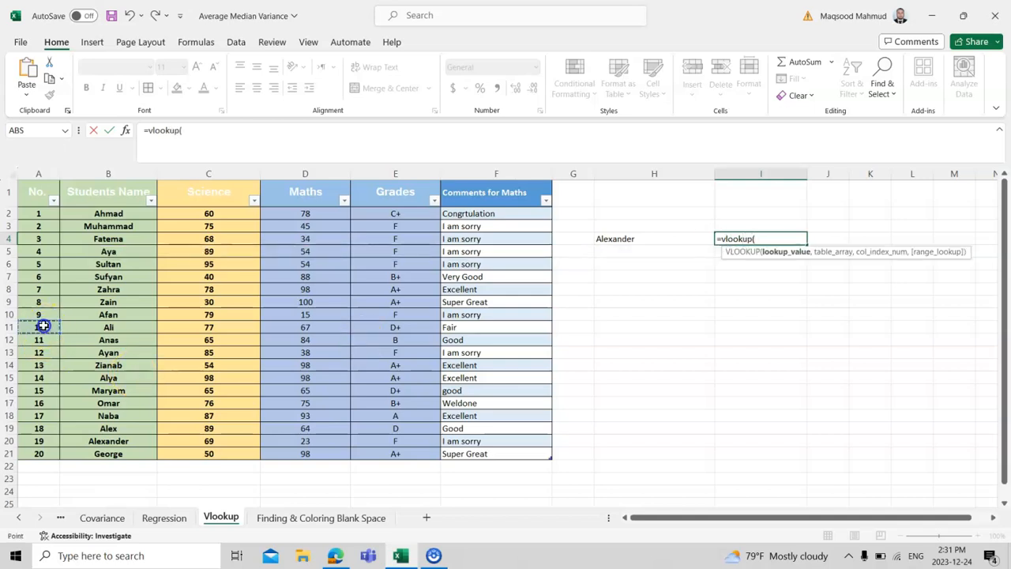
text(,)
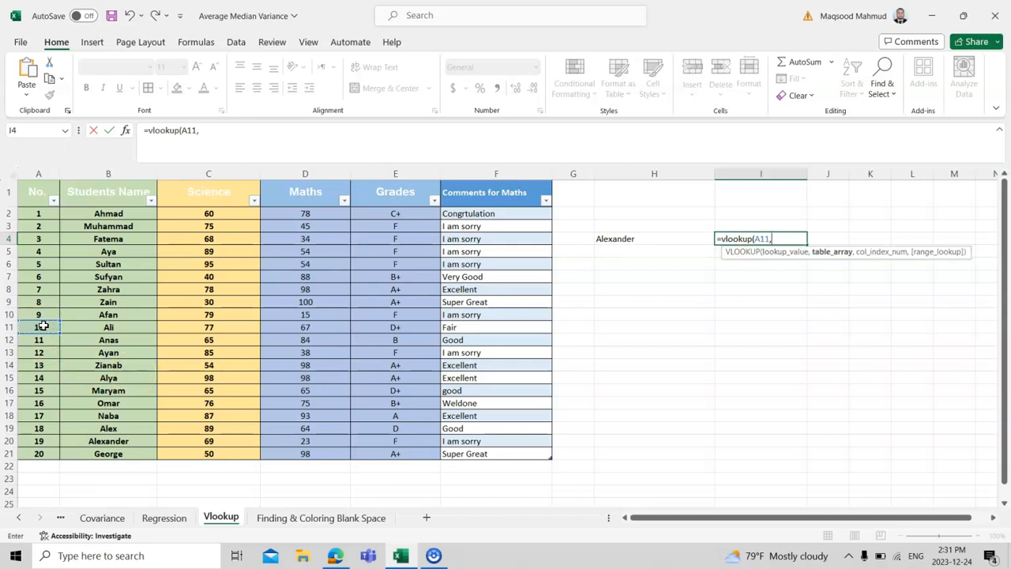
Complete I4's VLOOKUP with Table2[#All] as the table array and column index 3, and review the entered formula.
drag(34, 195, 524, 457)
text(,)
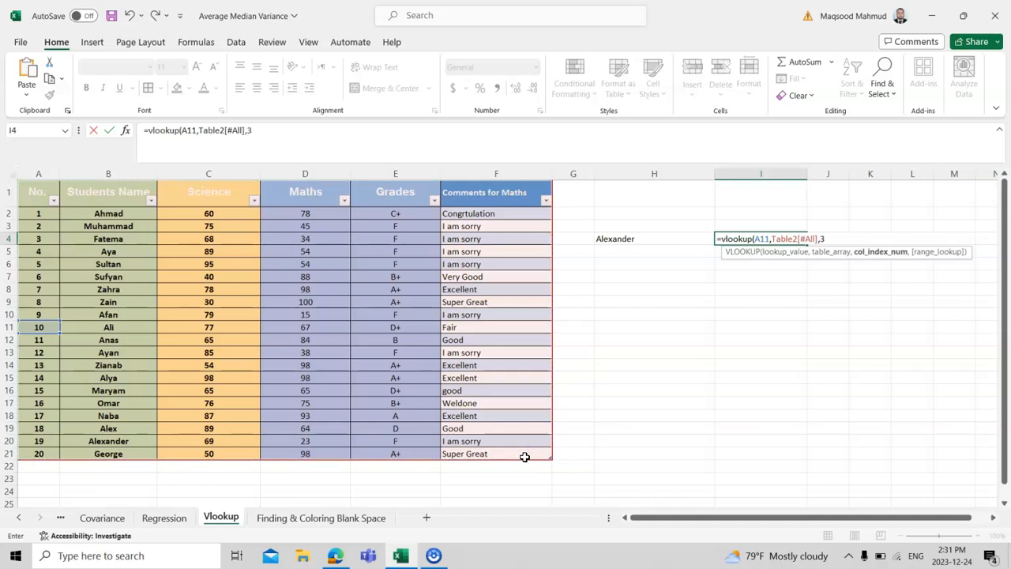
text(3))
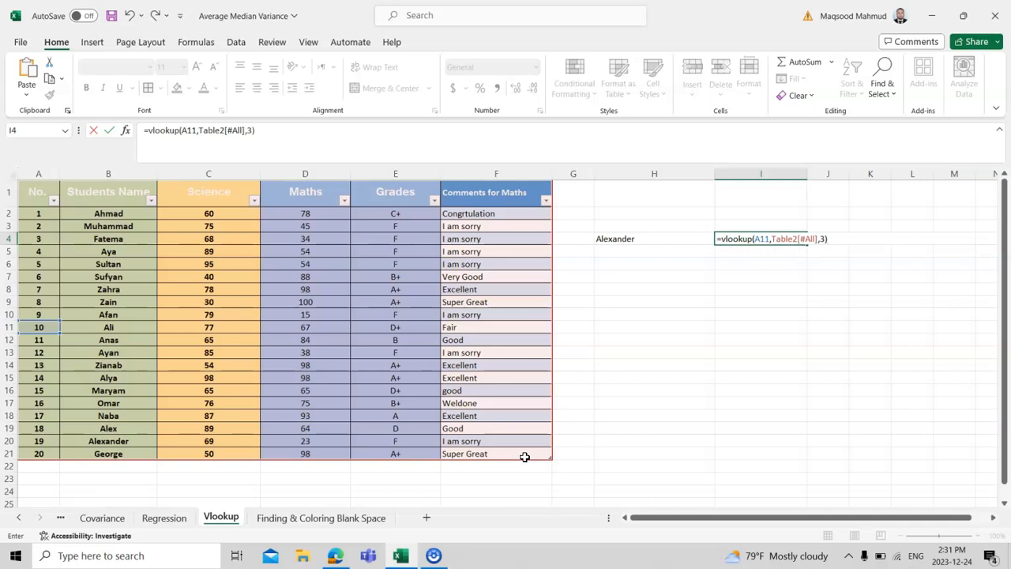
key(Return)
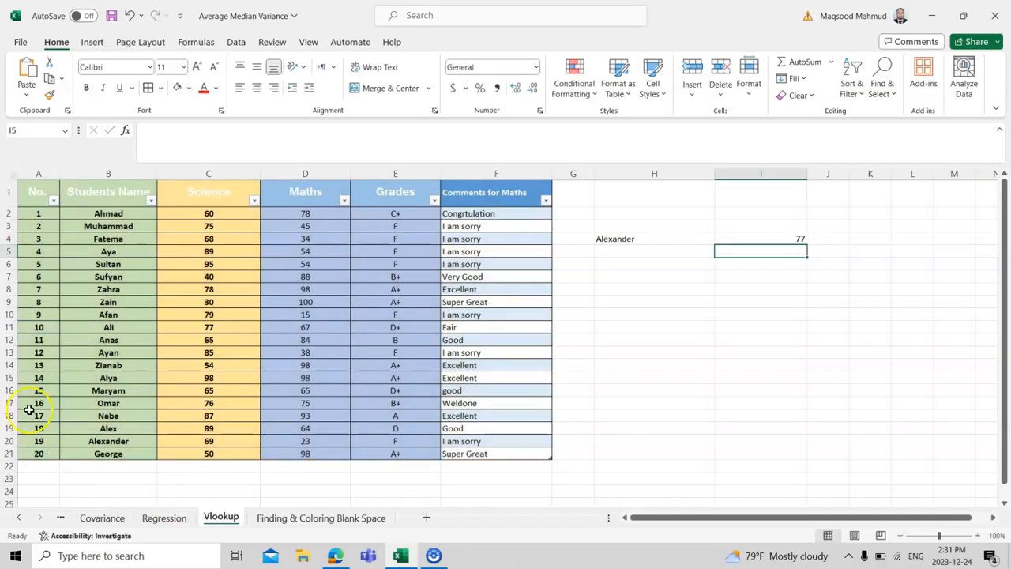
double_click(732, 239)
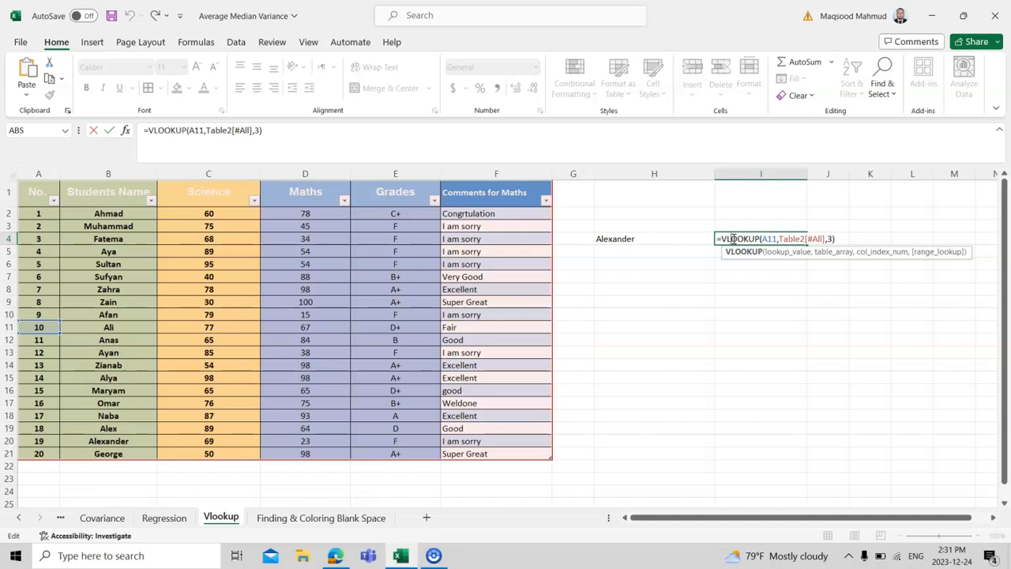
key(Return)
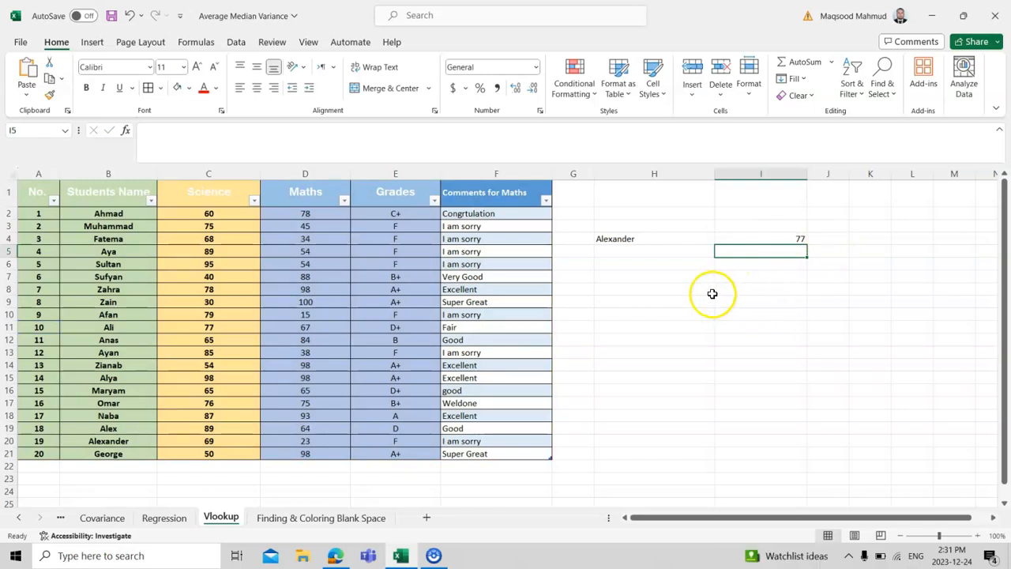
Start a VLOOKUP formula in H9 with cell A14 as the lookup value.
click(648, 302)
text(=)
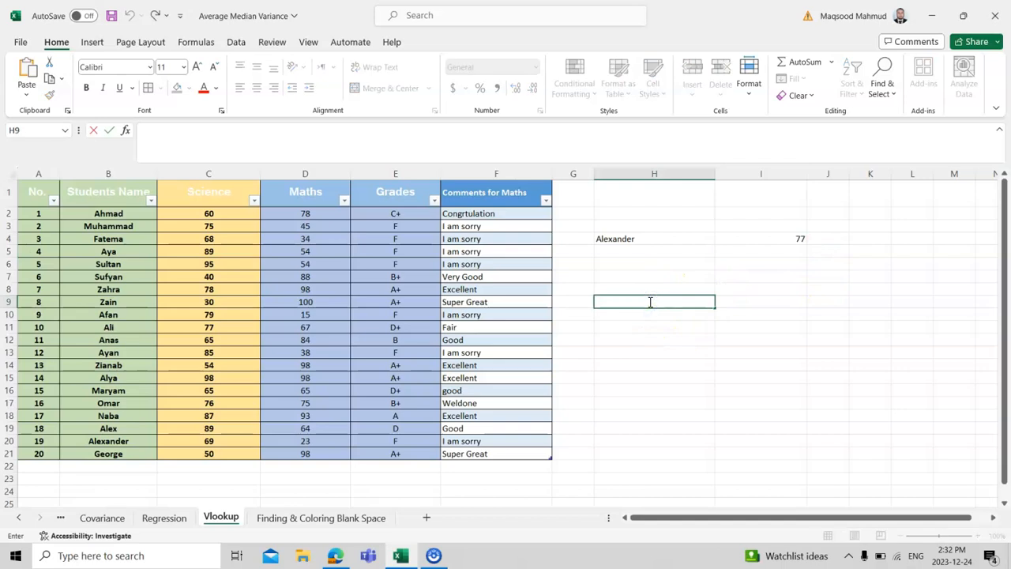
text(vloop)
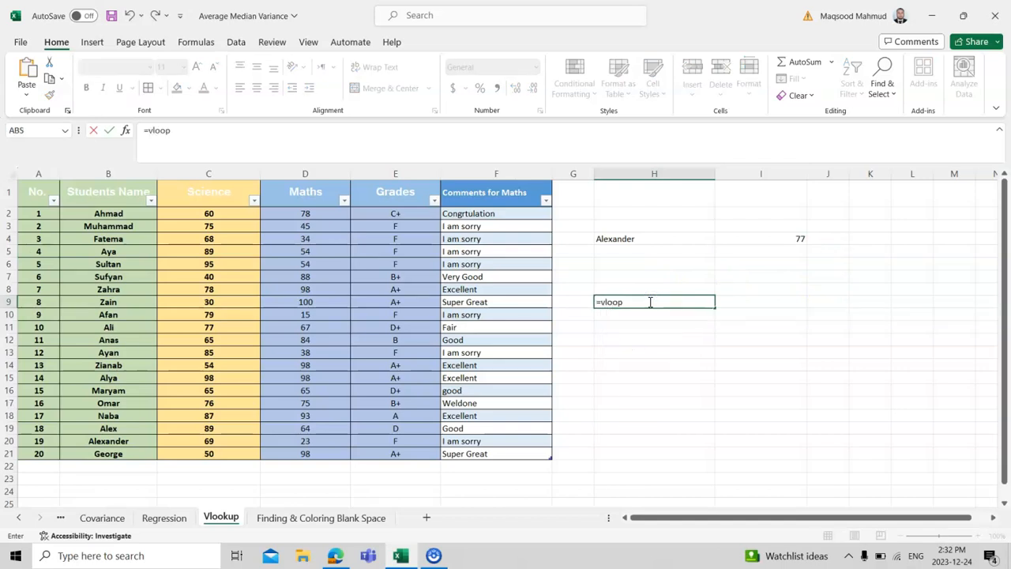
key(BackSpace)
text(up)
key(BackSpace)
key(BackSpace)
key(BackSpace)
text(okup)
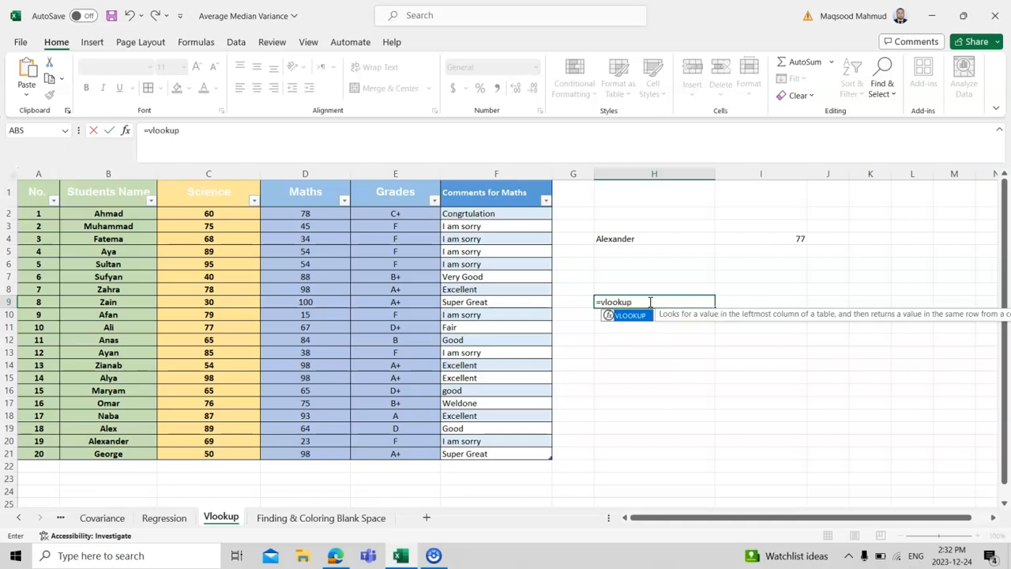
text(()
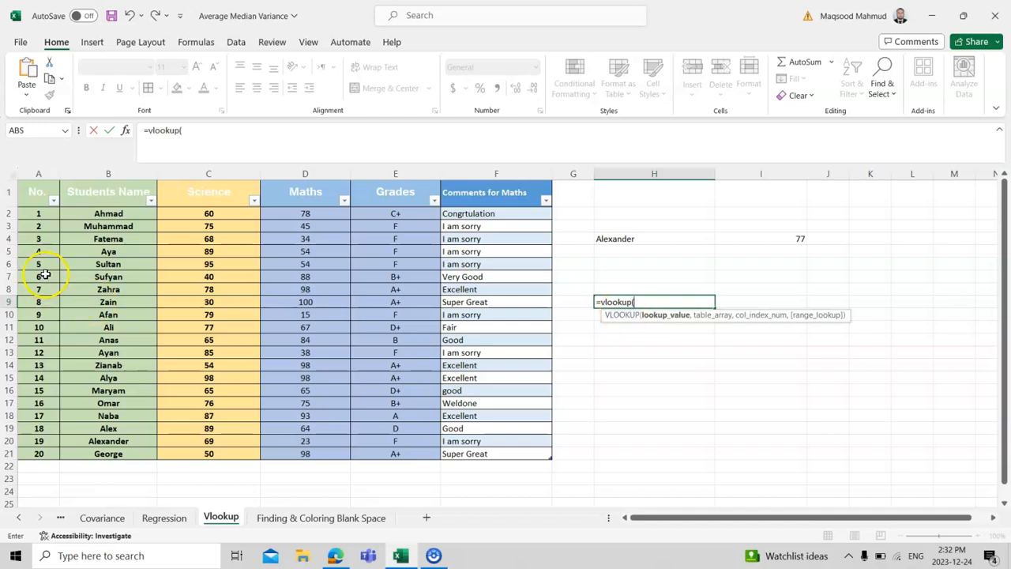
click(38, 366)
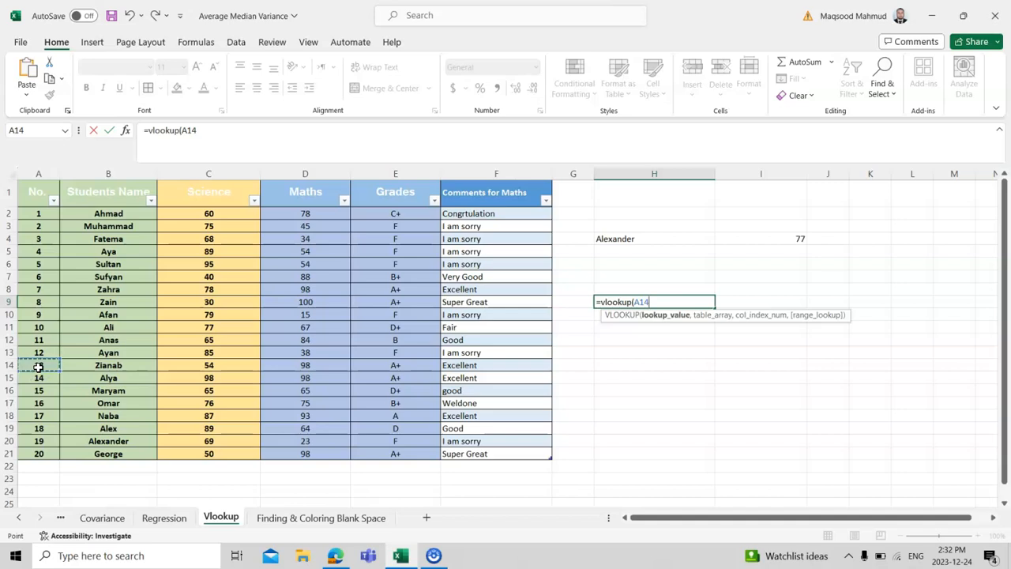
text(,)
Complete H9's VLOOKUP with Table2[#All] as the table array and column index 4, and reopen the formula for review.
drag(36, 190, 524, 448)
text(,)
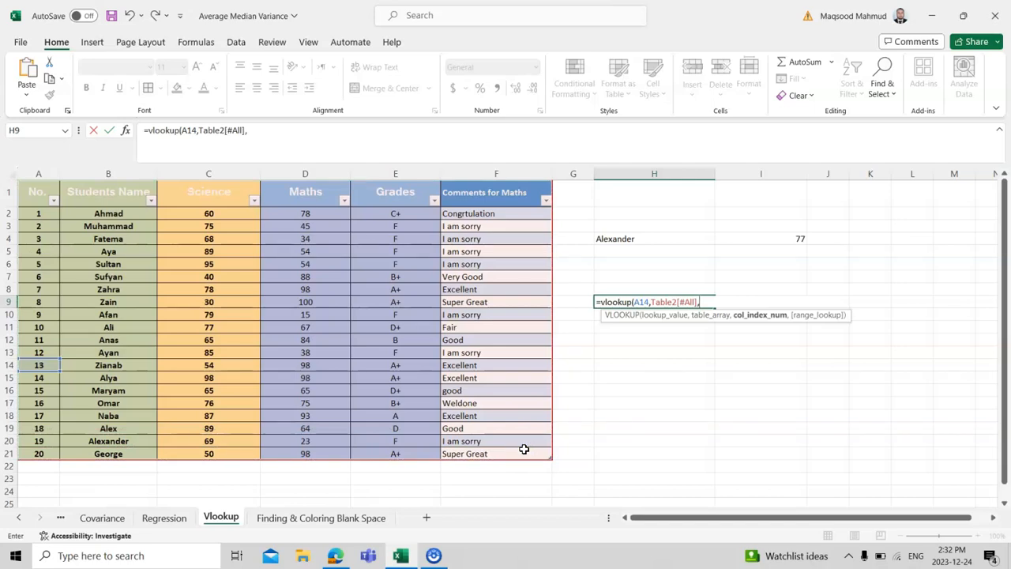
text(4))
key(Return)
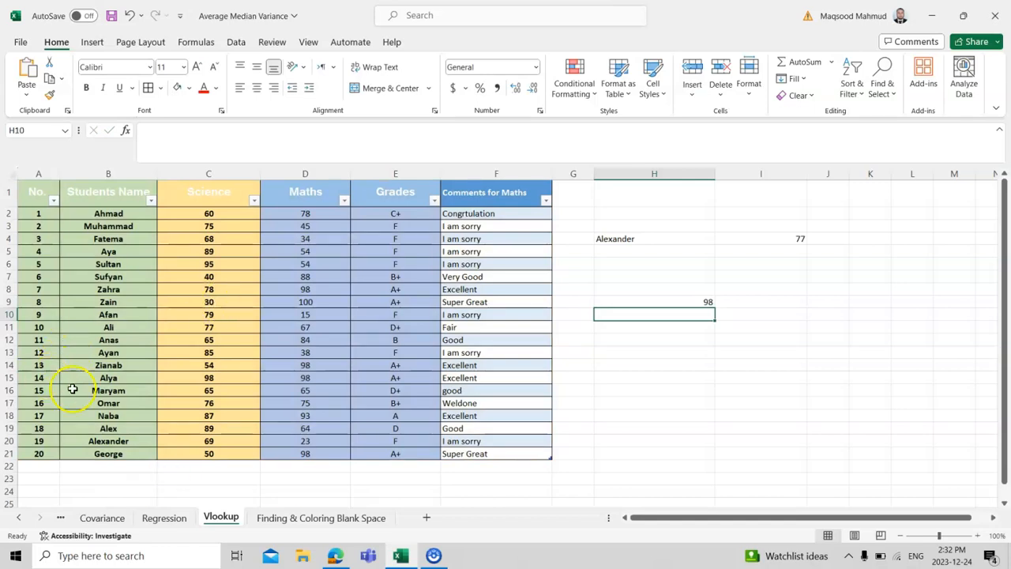
double_click(649, 302)
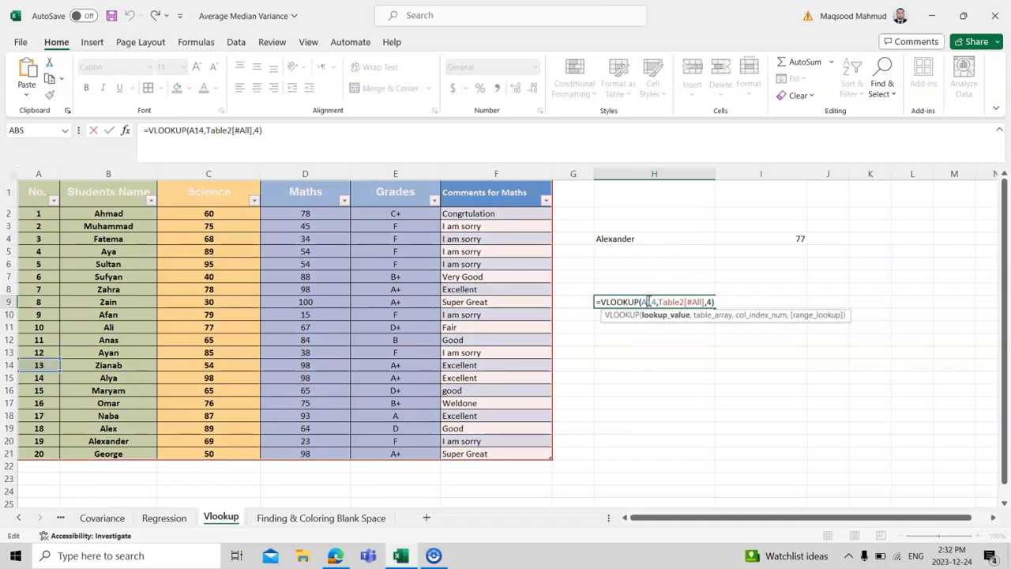
Close the H9 formula review and start a VLOOKUP formula in H10 with cell A5 as the lookup value.
key(Return)
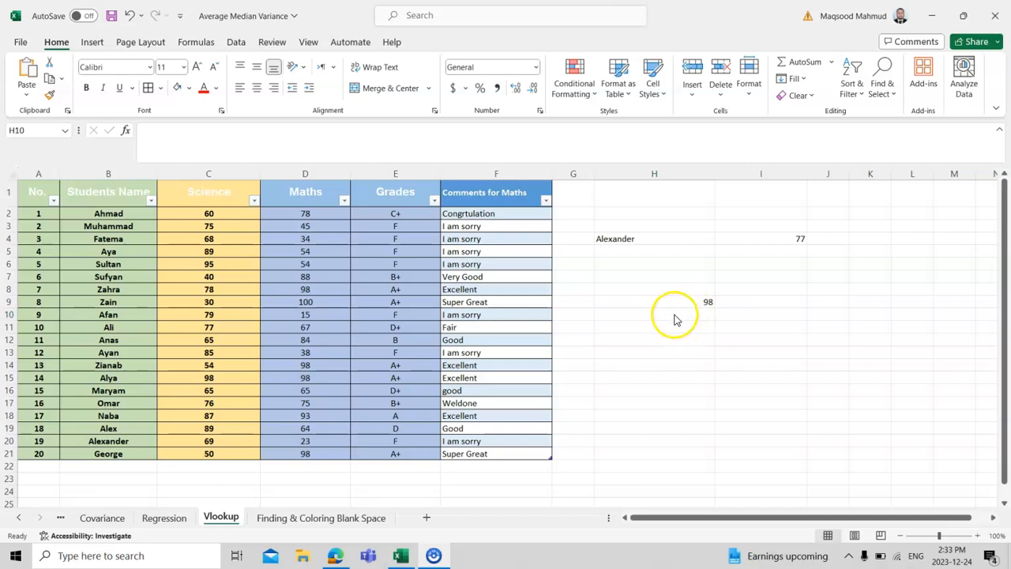
double_click(665, 314)
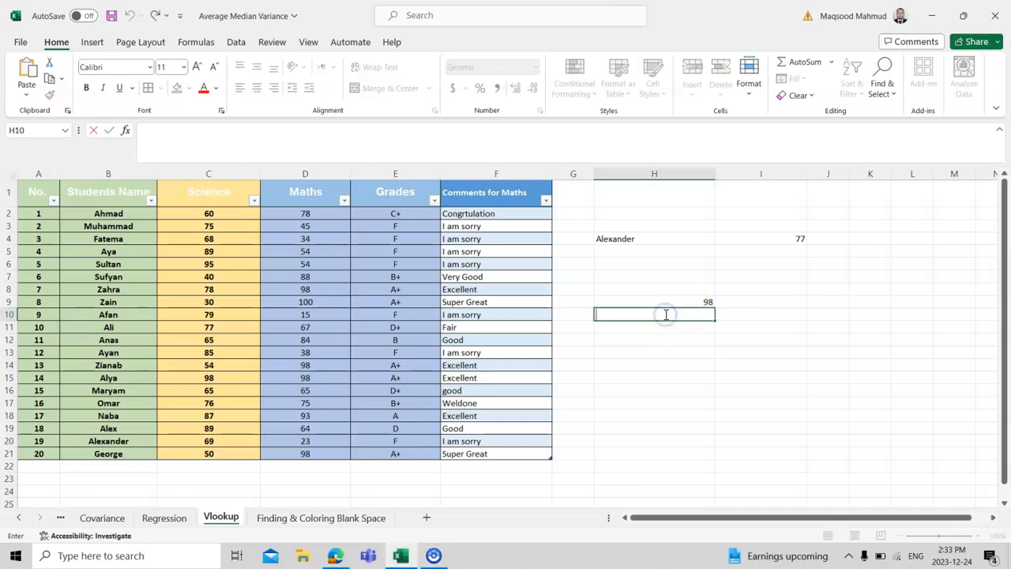
text(=vlooki)
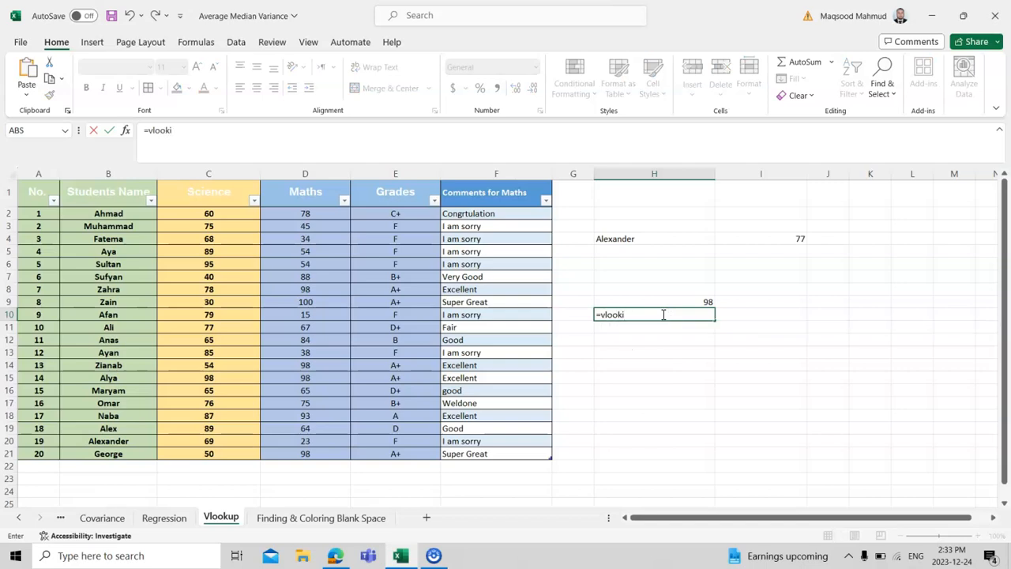
key(BackSpace)
text(up()
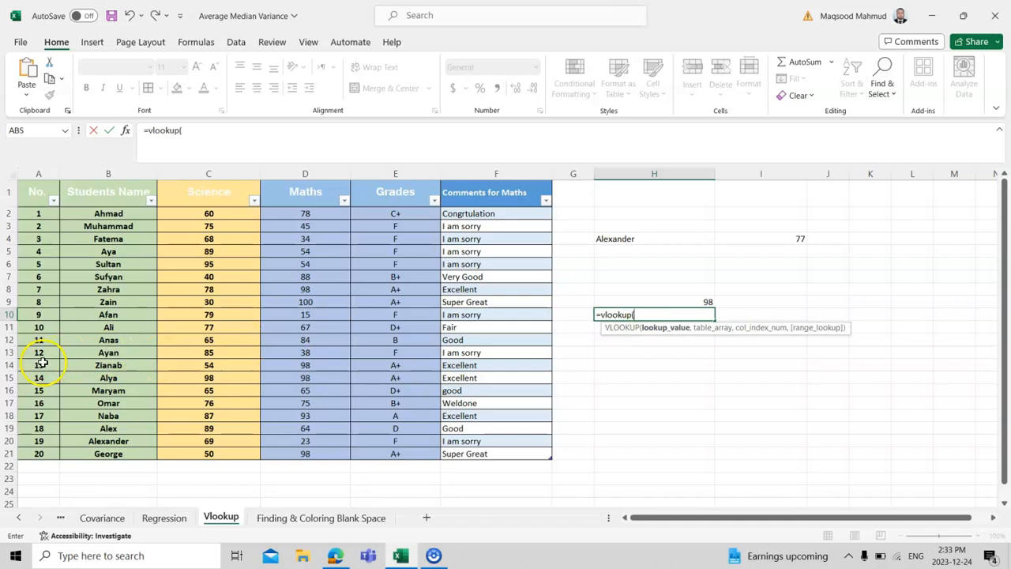
click(43, 250)
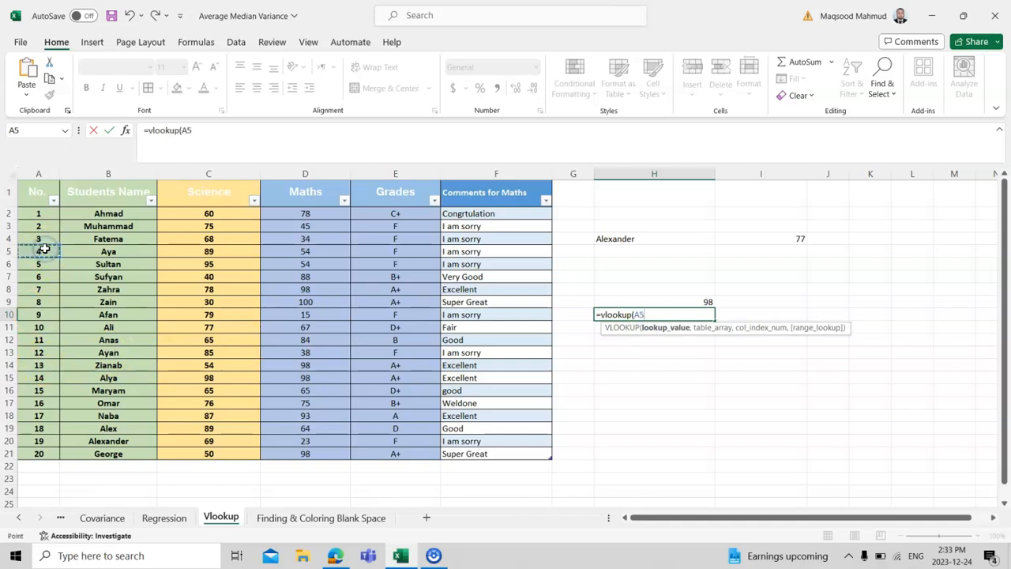
text(,)
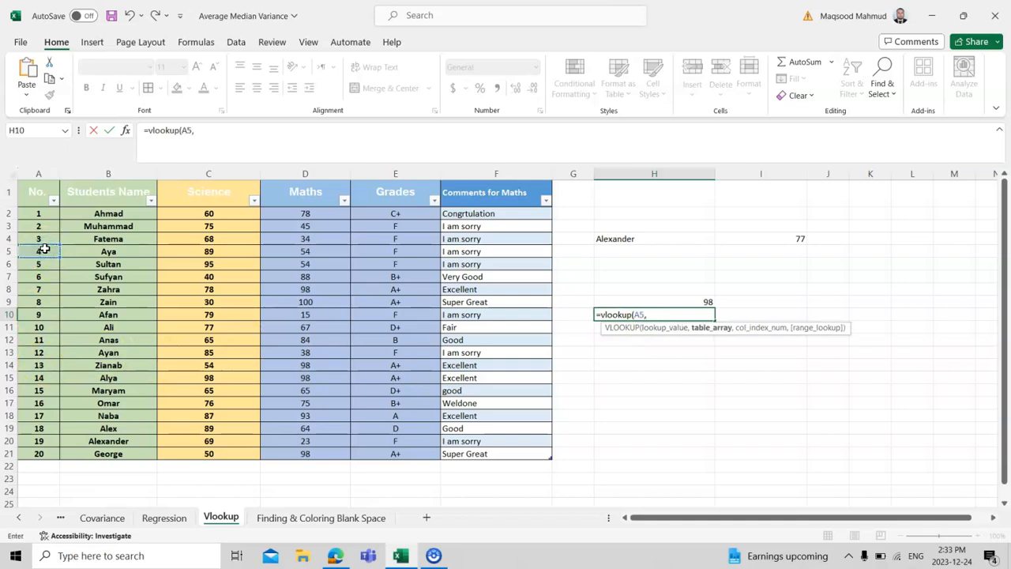
Complete H10's VLOOKUP with Table2[#All] as the table array and column index 5, and review the entered formula.
drag(33, 195, 488, 447)
text(,5)
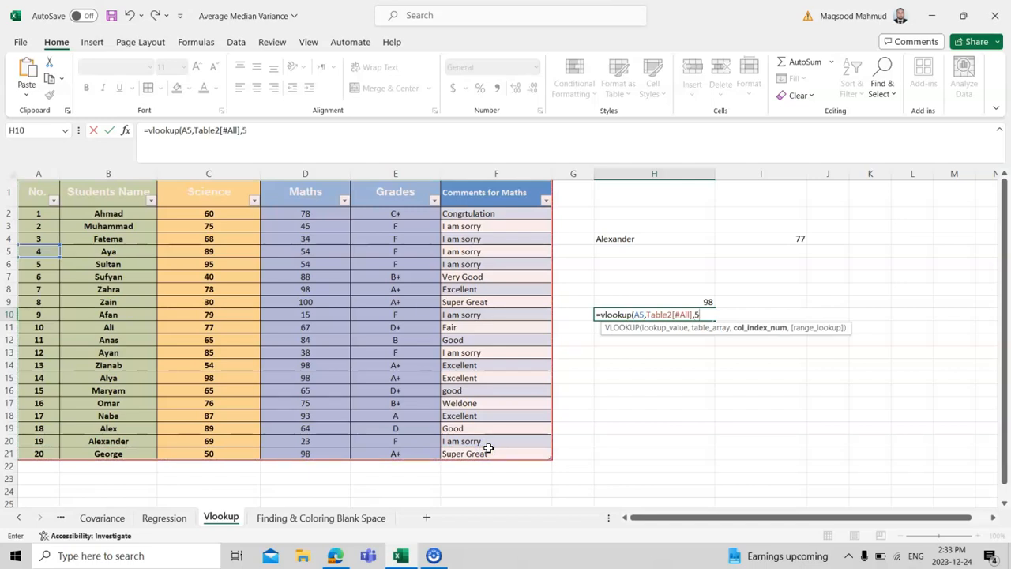
key(Return)
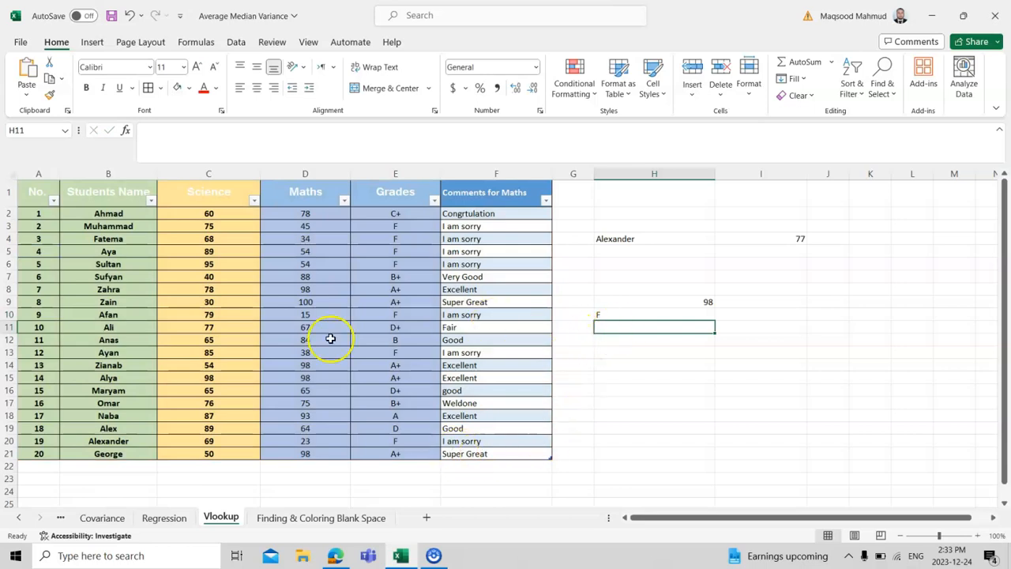
click(615, 313)
double_click(615, 313)
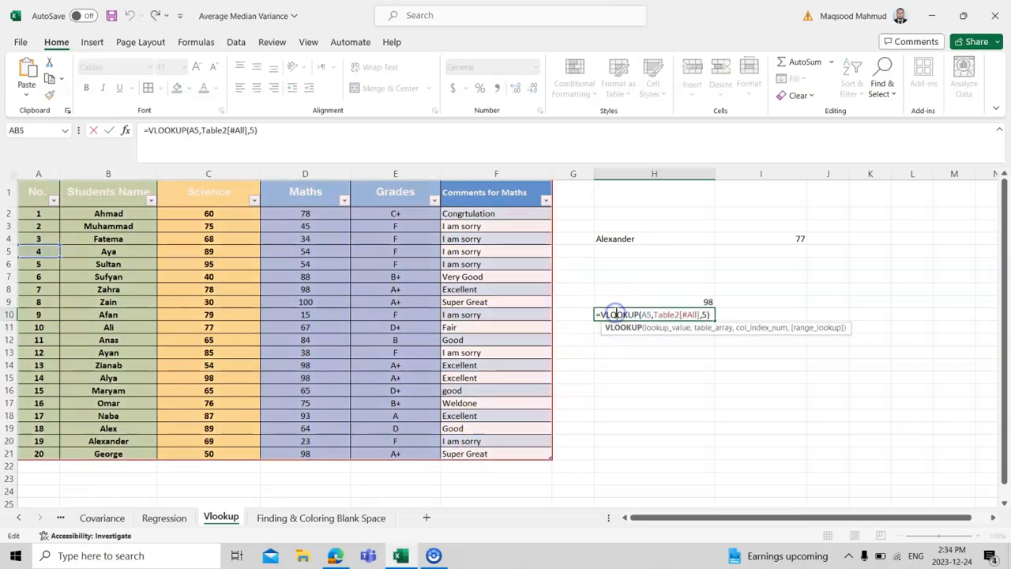
key(Return)
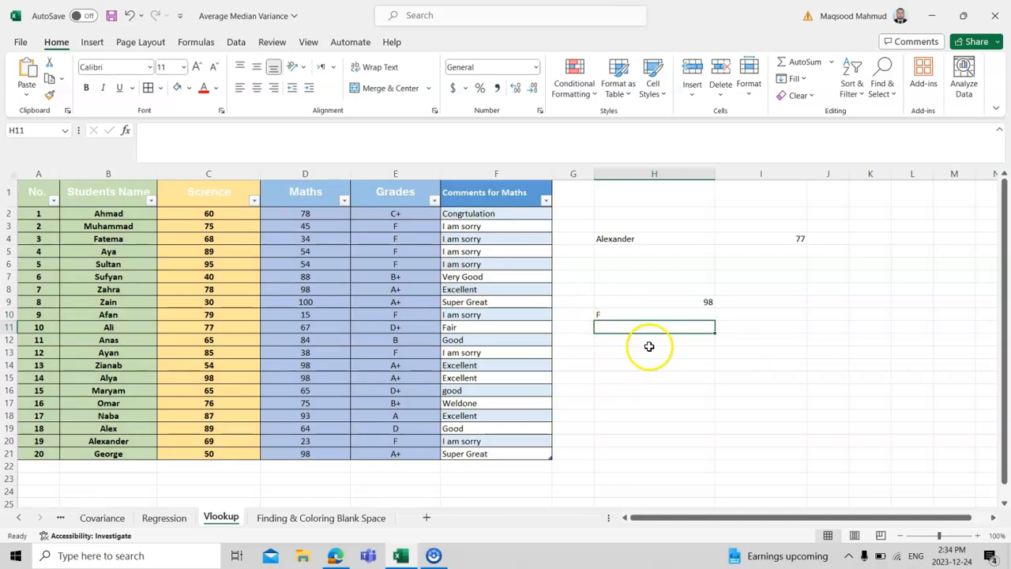
Start a VLOOKUP formula in H12 with cell A21 as the lookup value.
click(634, 343)
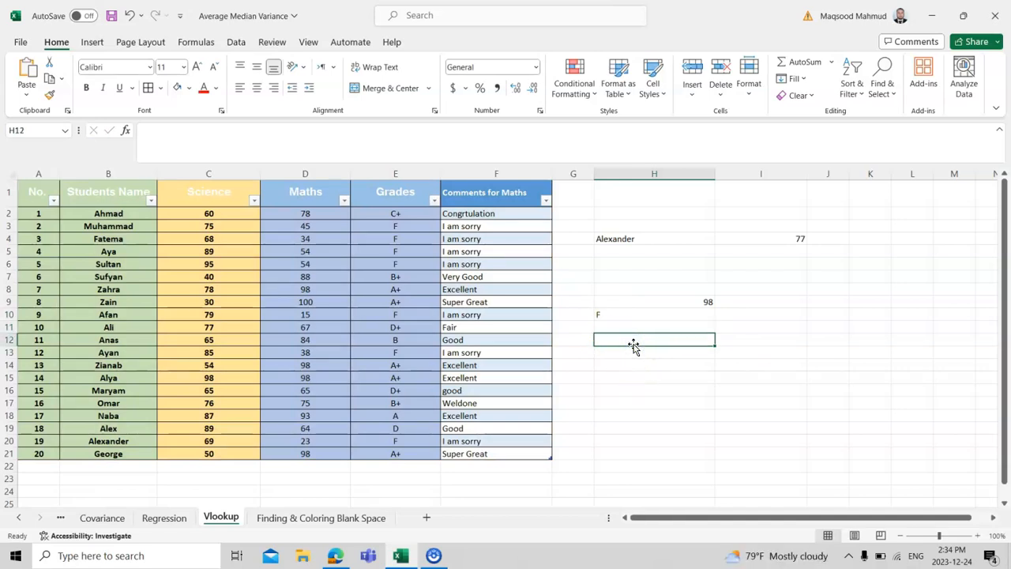
double_click(634, 343)
text(=)
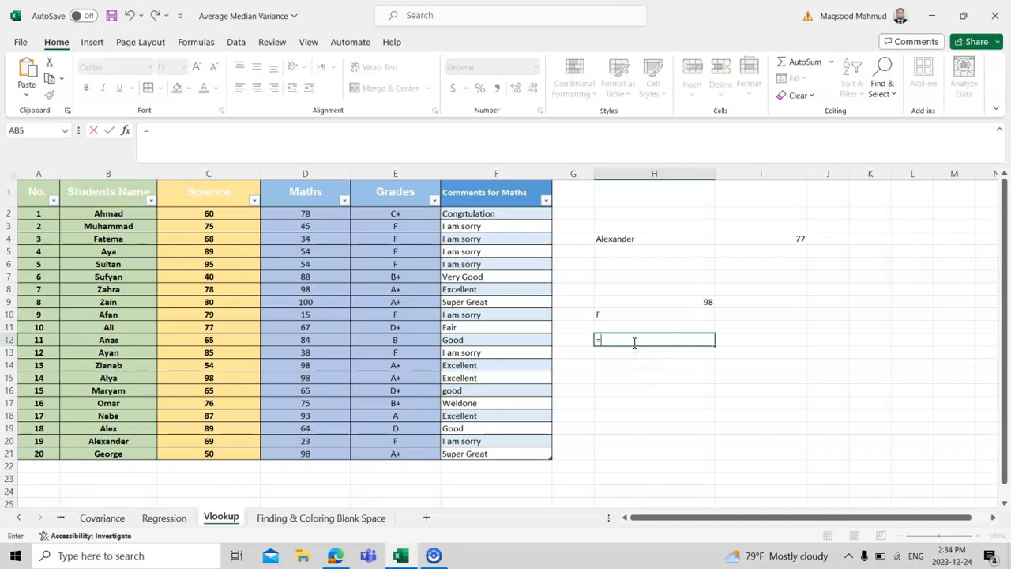
text(vlook)
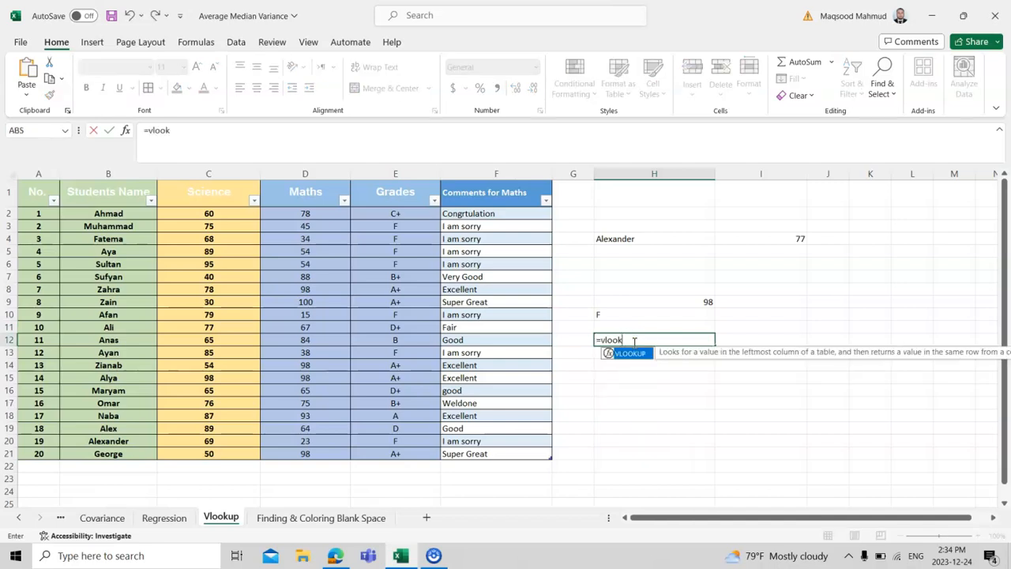
text(up()
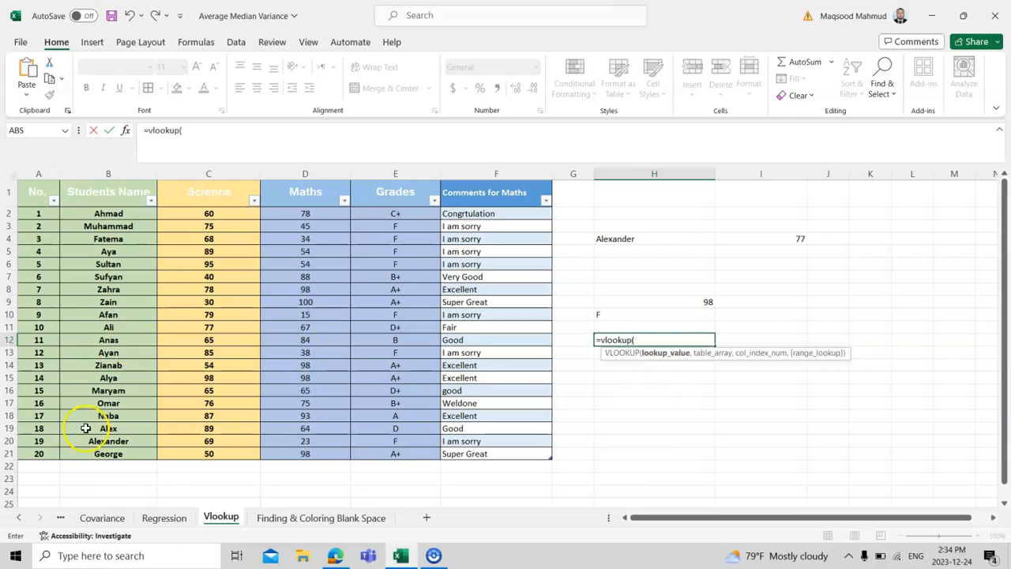
click(40, 455)
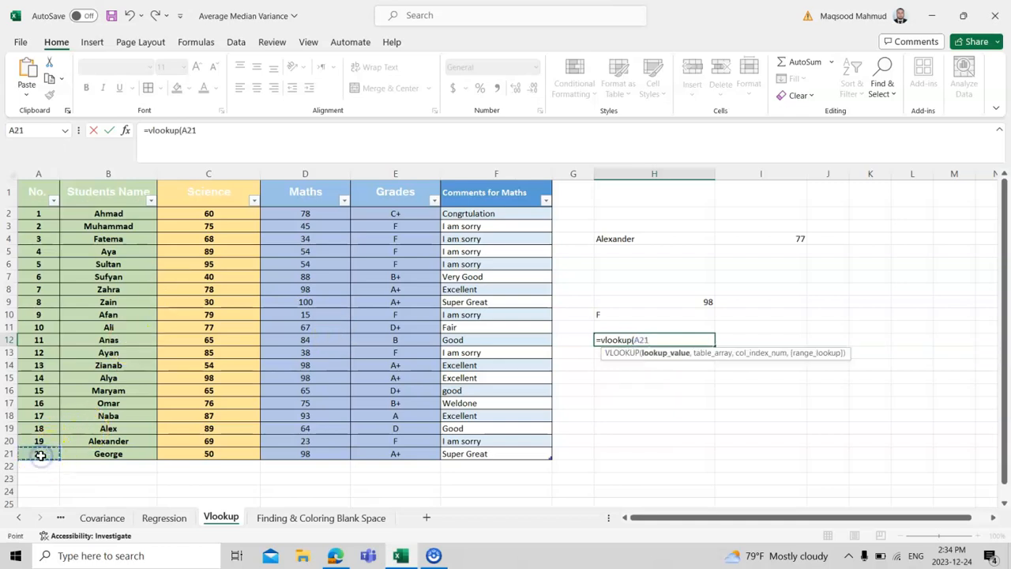
text(,)
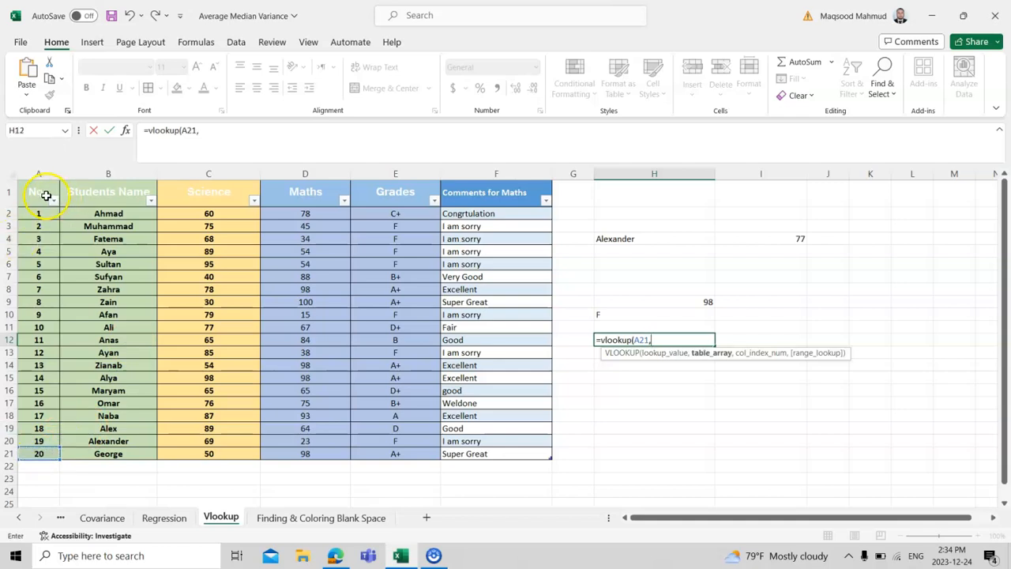
Complete H12's VLOOKUP with Table2[#All] as the table array, returning the entry from the Comments for Maths column.
drag(45, 194, 476, 447)
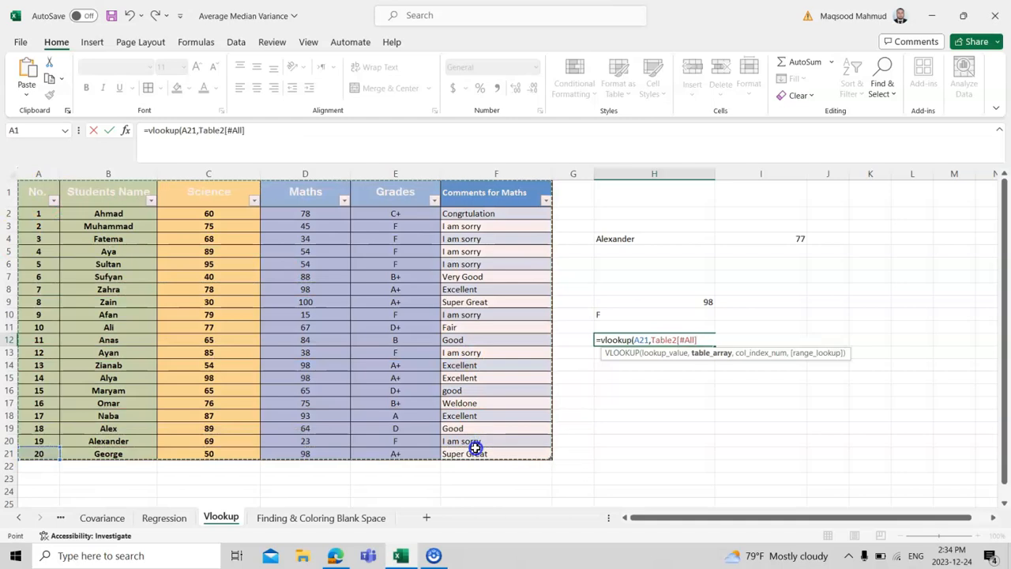
text(,6)
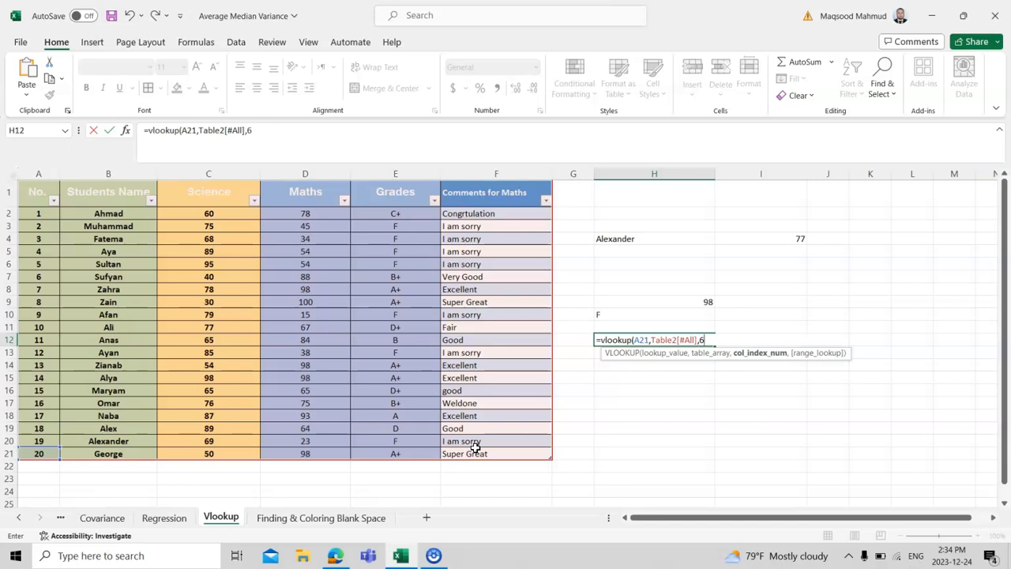
key(Return)
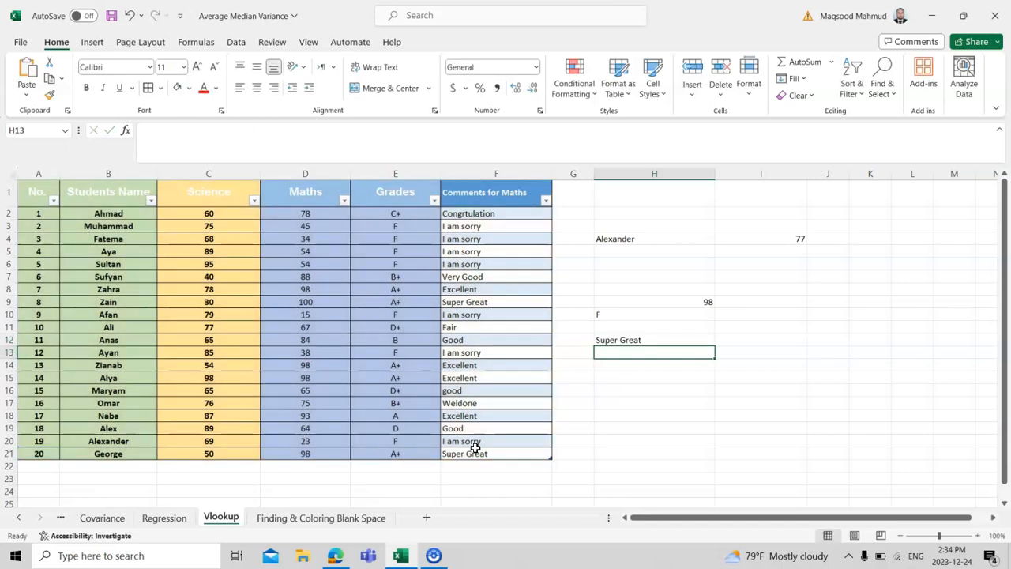